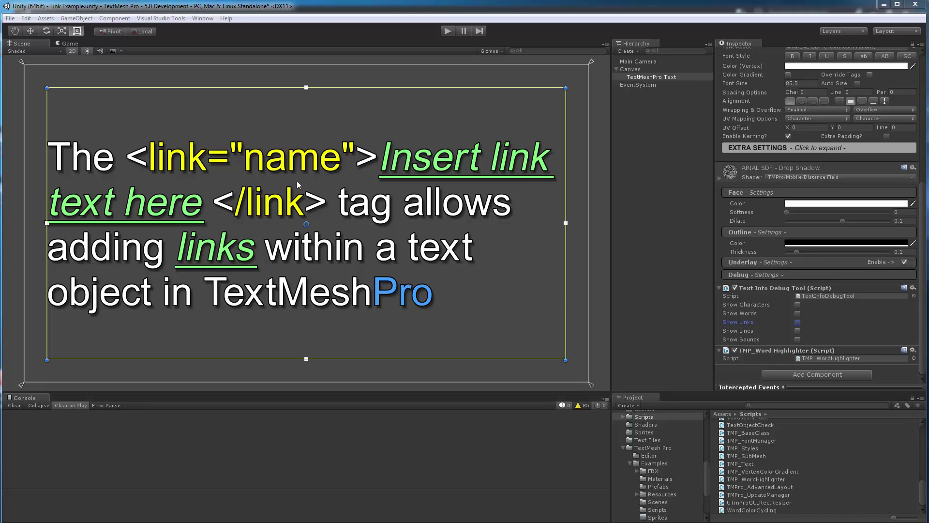
Step: In the Text Info Debug Tool, try Show Characters and Show Words, then enable only Show Links
left_click(798, 305)
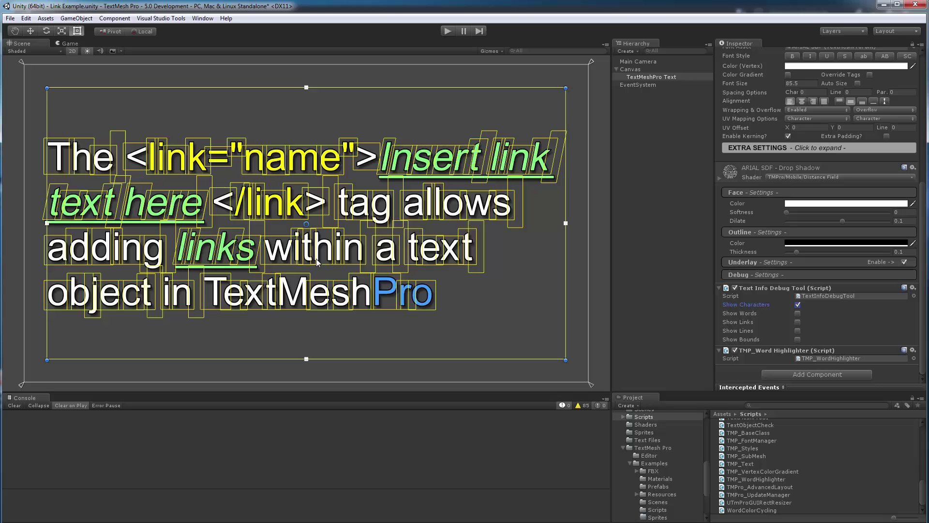
left_click(798, 305)
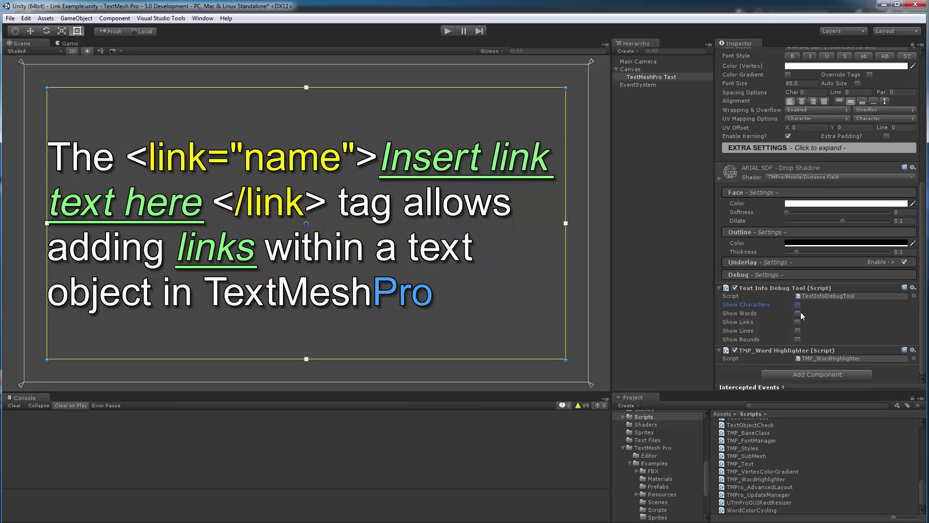
left_click(798, 313)
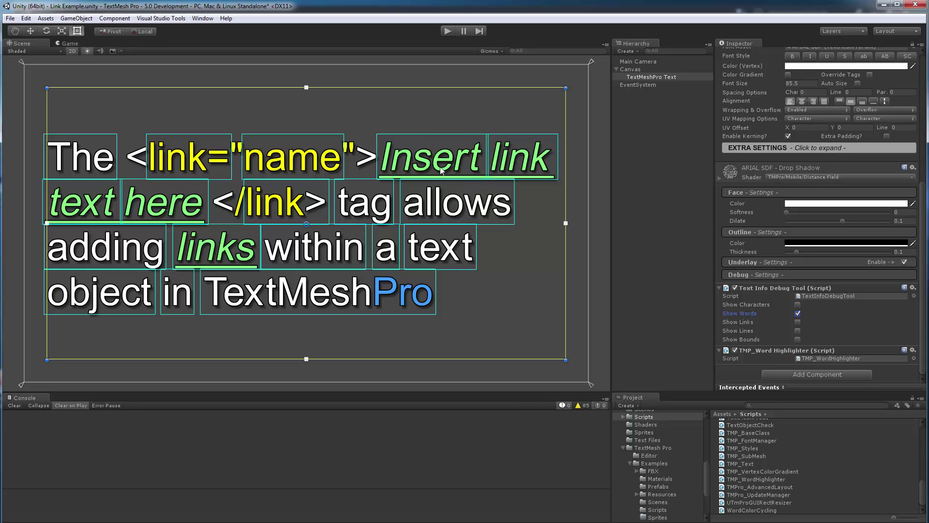
left_click(798, 314)
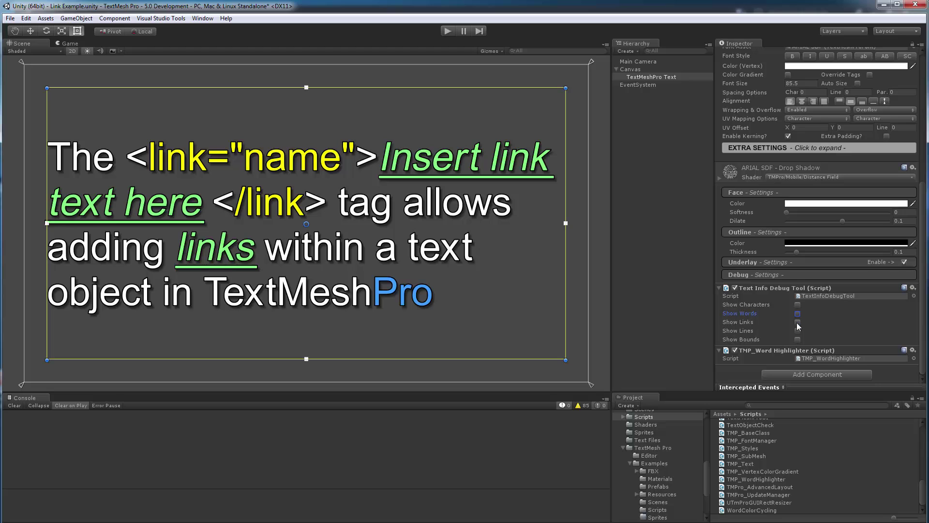
left_click(798, 322)
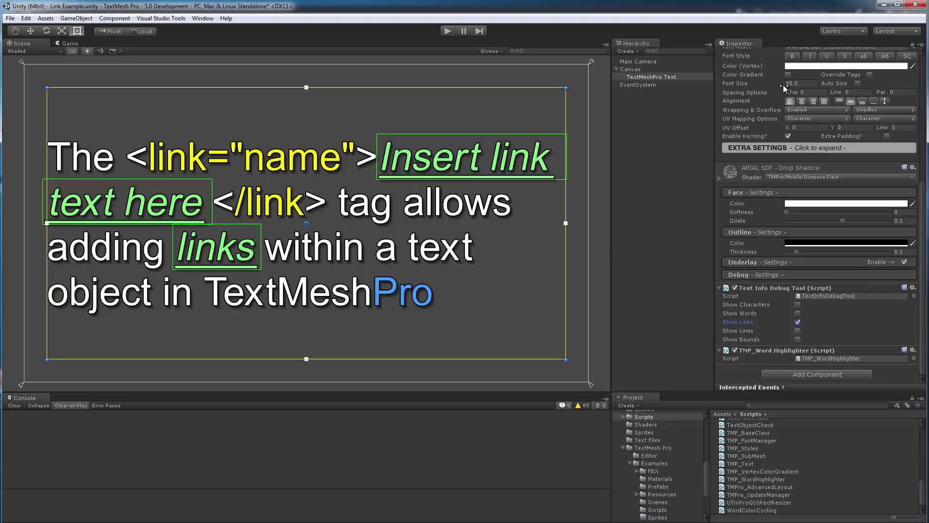
Step: Scrub the font size down, then up to 89 so the sentence wraps onto four lines
left_click_drag(783, 83, 721, 86)
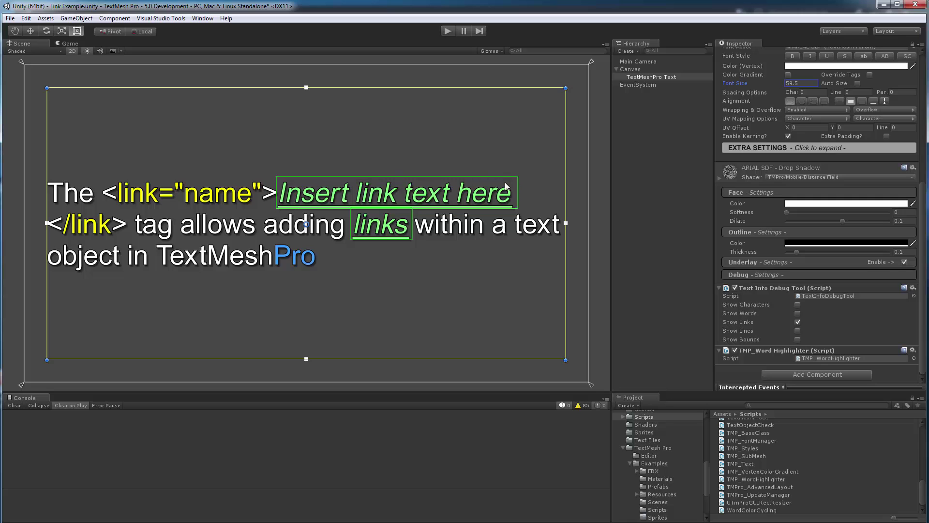
left_click_drag(780, 80, 835, 82)
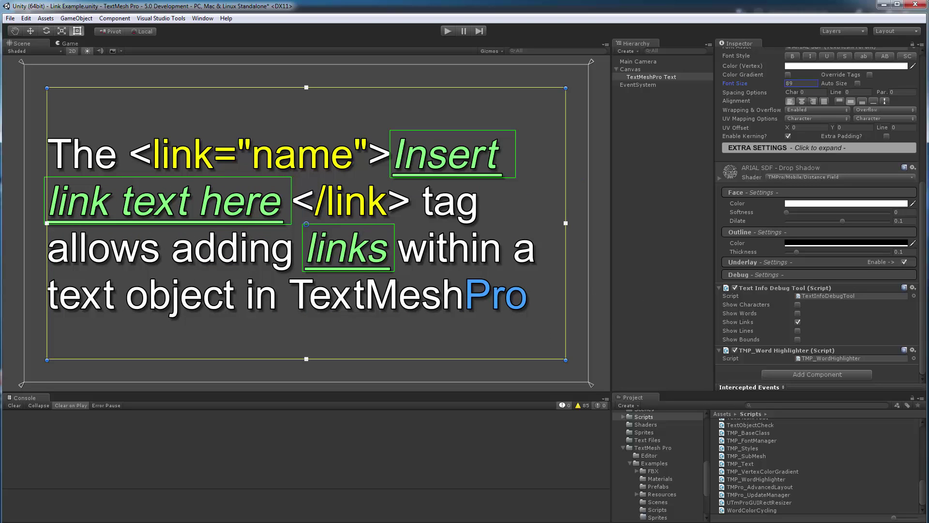
key("alt+Tab")
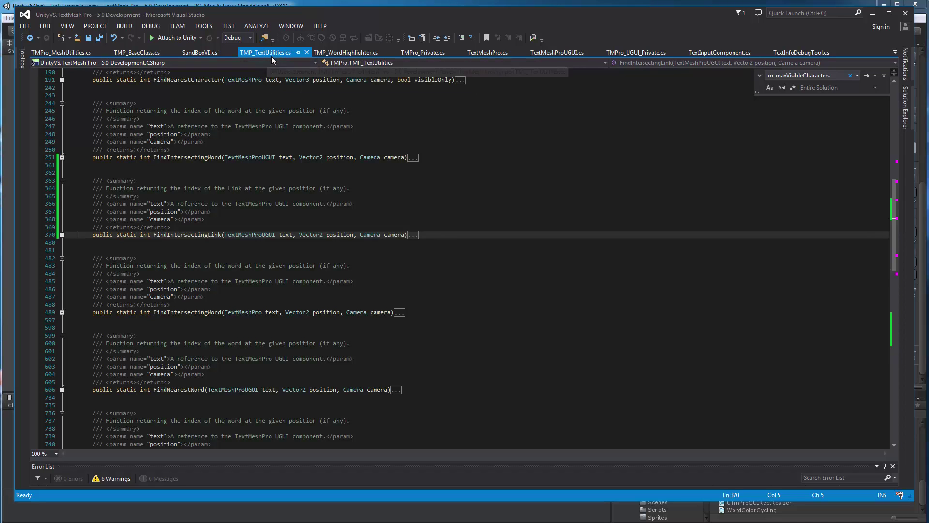
Step: Review FindIntersectingWord, FindIntersectingLink and related methods in TMP_TextUtilities.cs
left_click(198, 104)
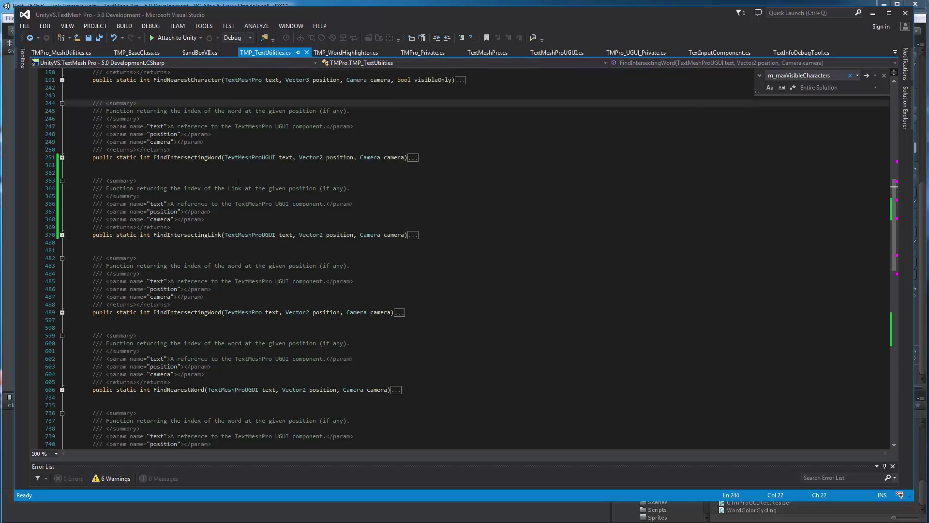
scroll(252, 249, "up", 10)
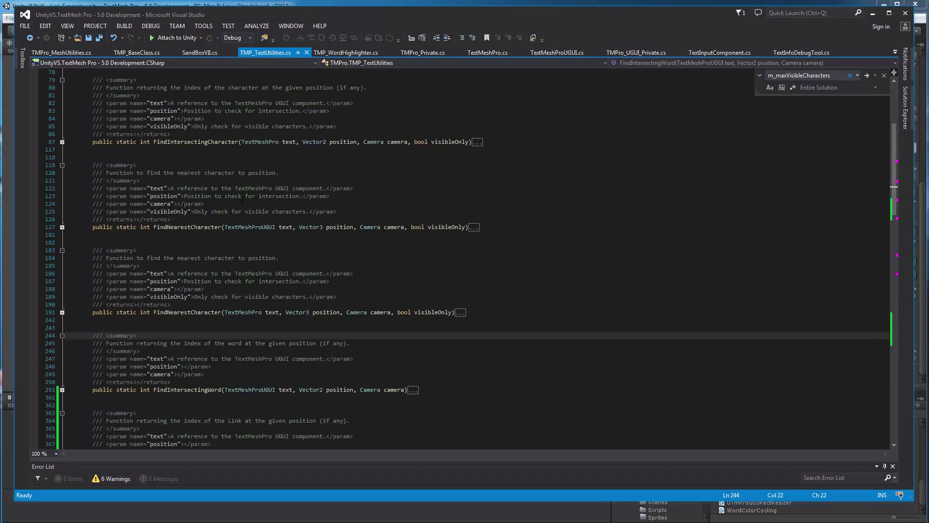
scroll(242, 199, "up", 1)
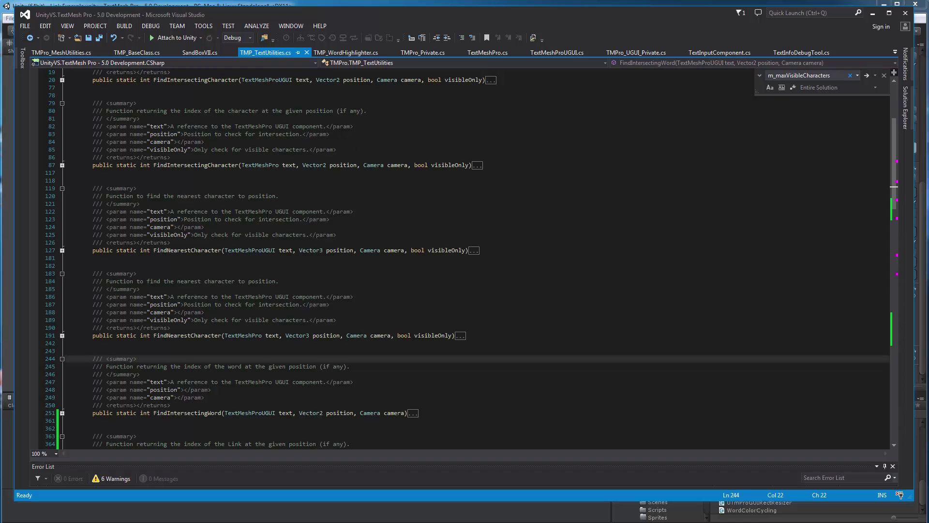
scroll(382, 258, "down", 9)
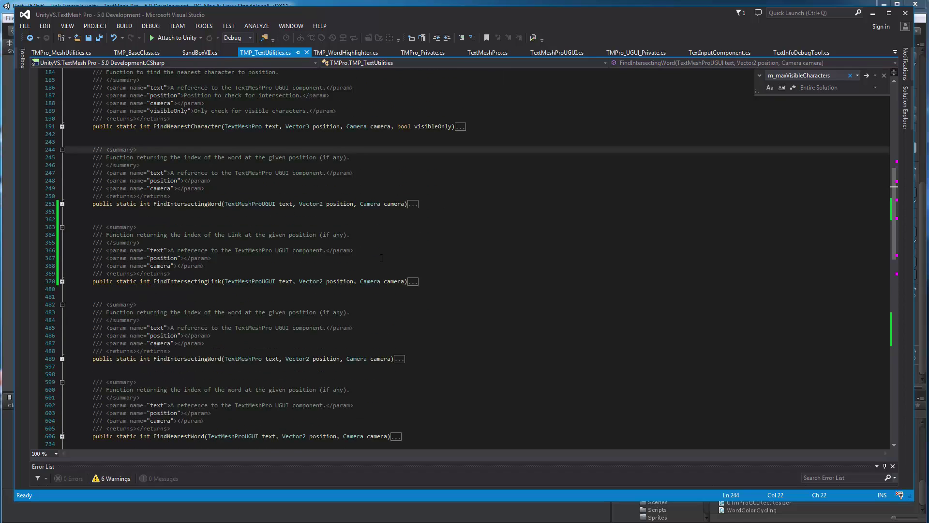
scroll(383, 252, "up", 7)
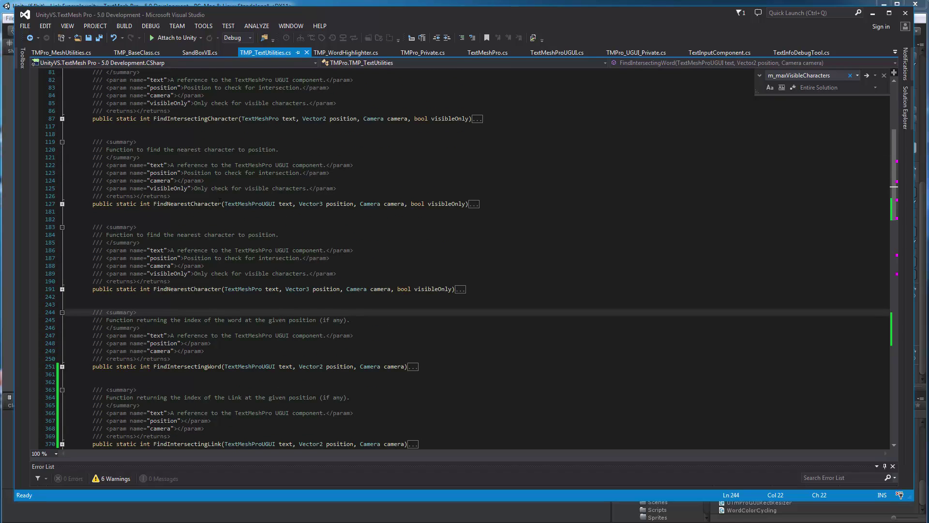
scroll(220, 201, "down", 7)
scroll(214, 224, "down", 8)
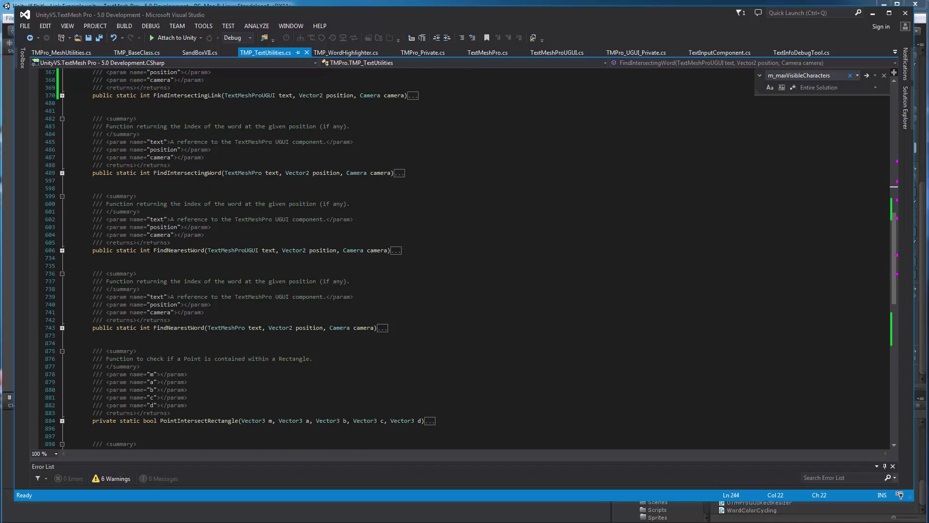
scroll(265, 257, "down", 10)
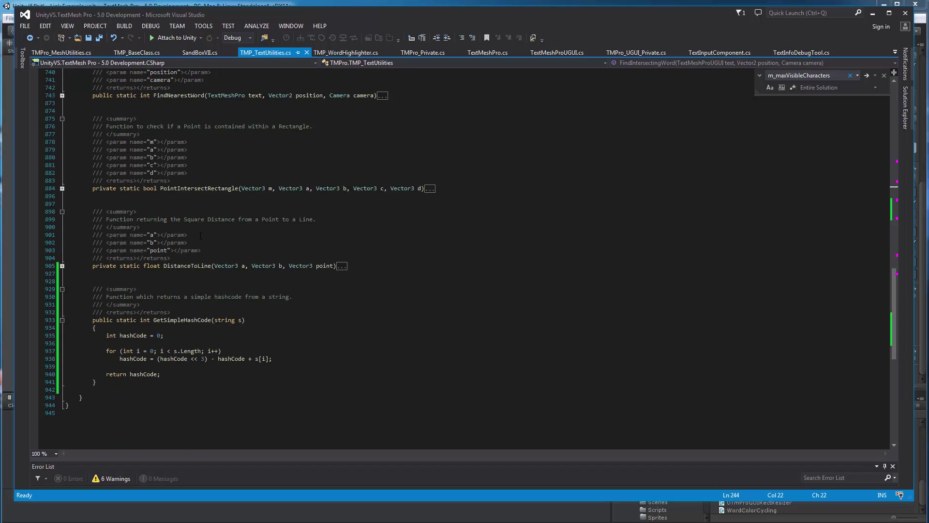
scroll(189, 209, "up", 6)
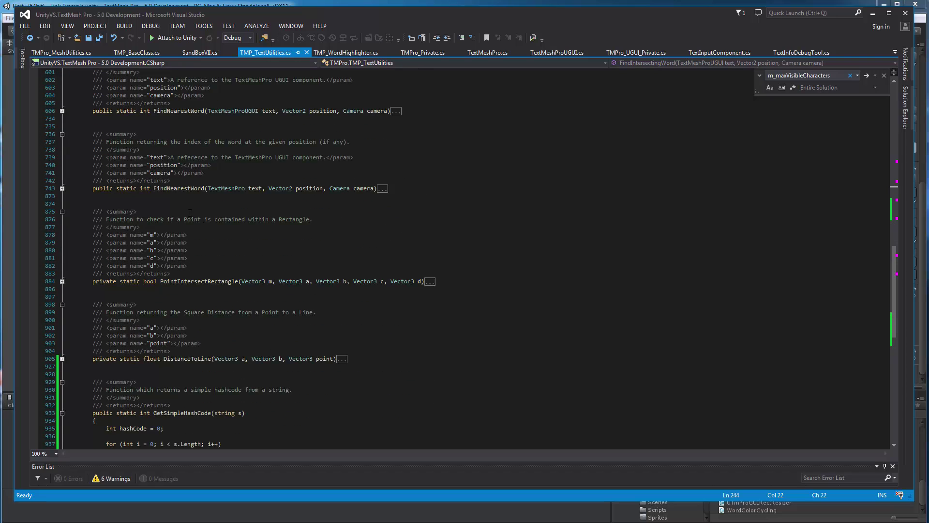
scroll(220, 288, "up", 9)
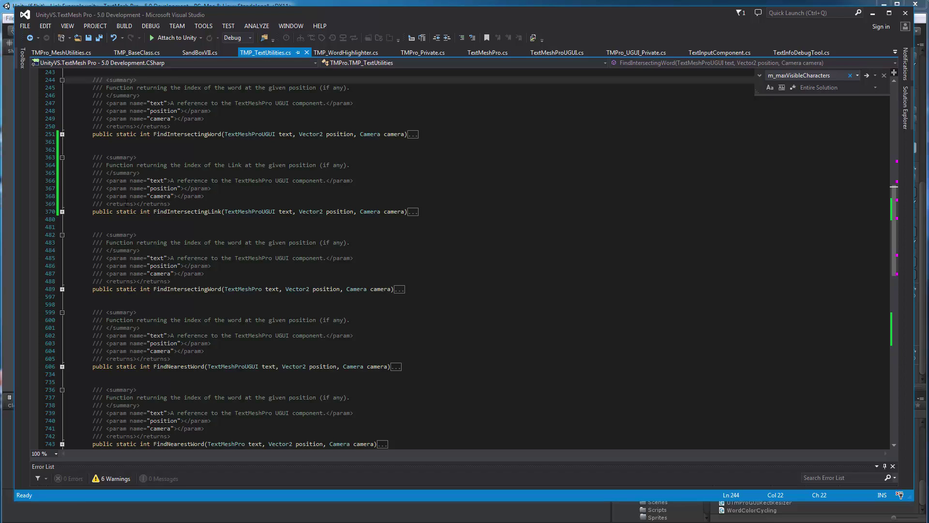
Step: Open TMP_WordHighlighter.cs at the code that calls FindIntersectingLink to colour links
scroll(732, 344, "up", 3)
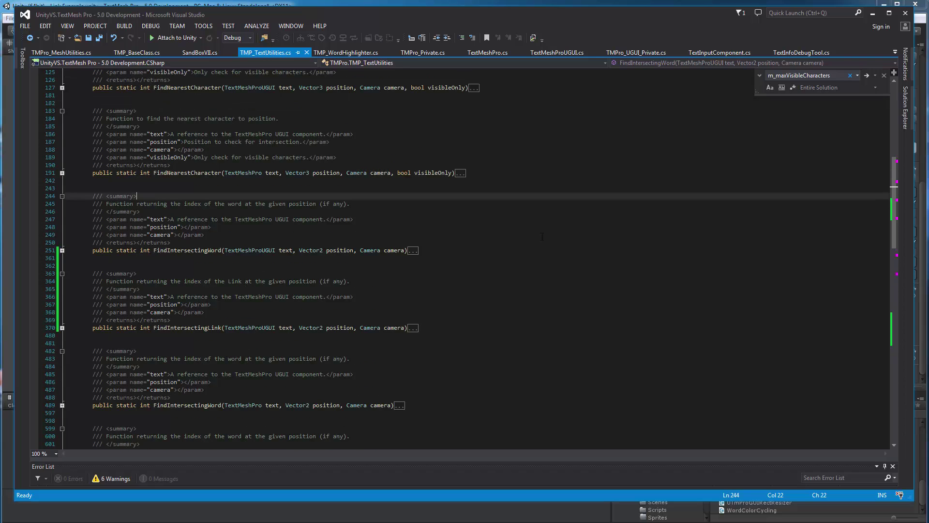
left_click(346, 52)
scroll(387, 243, "up", 2)
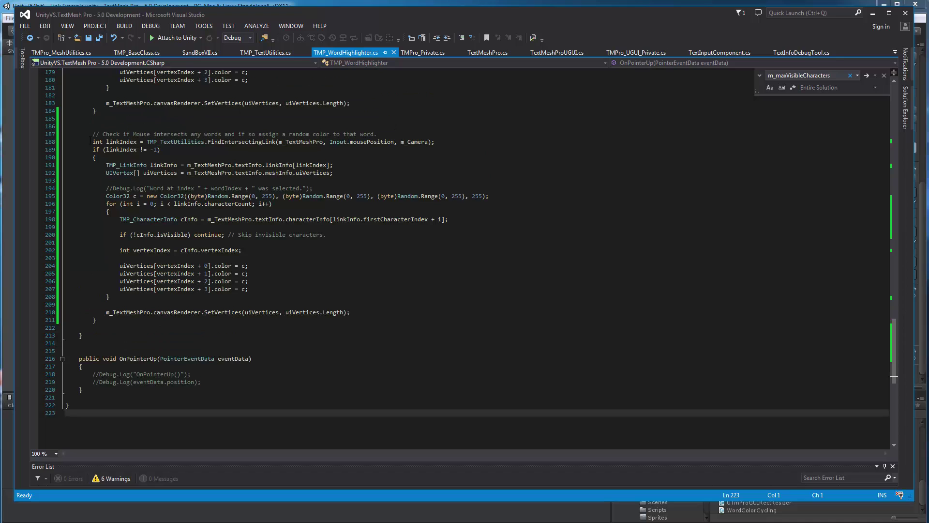
Step: Look over OnPointerClick and the link-colouring block in TMP_WordHighlighter.cs, then return to Unity
scroll(87, 142, "up", 19)
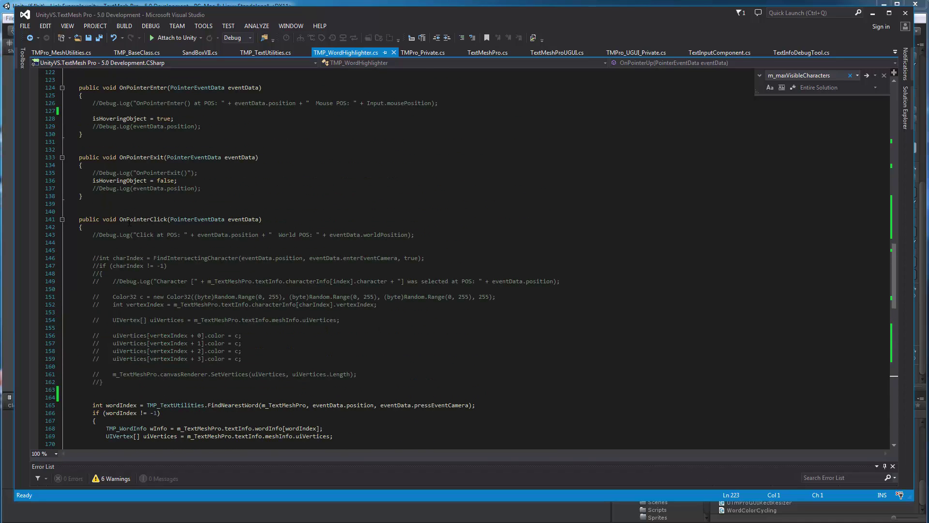
scroll(135, 242, "down", 6)
scroll(158, 153, "up", 5)
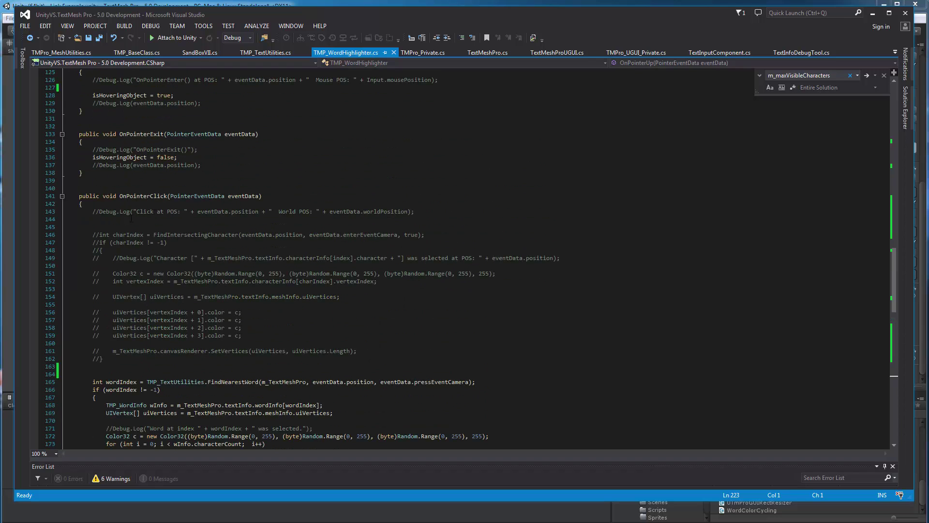
scroll(201, 247, "down", 16)
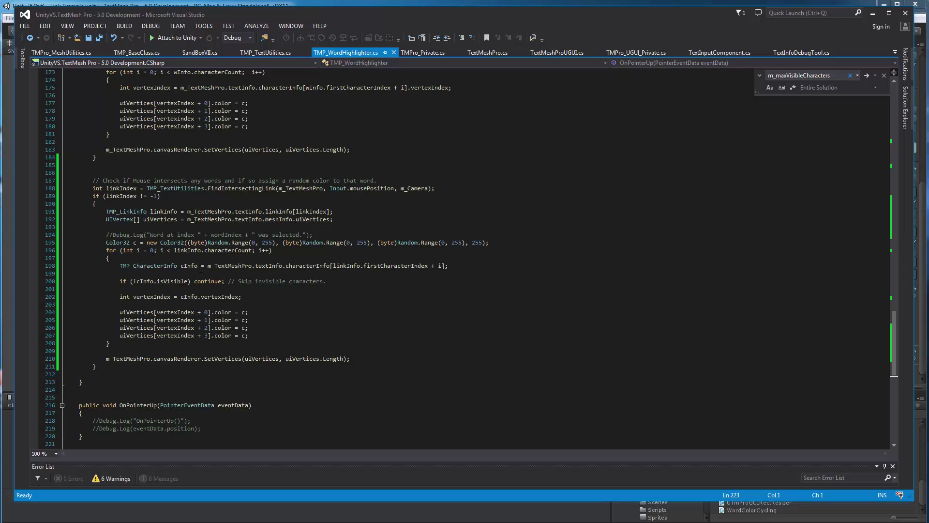
mouse_move(218, 337)
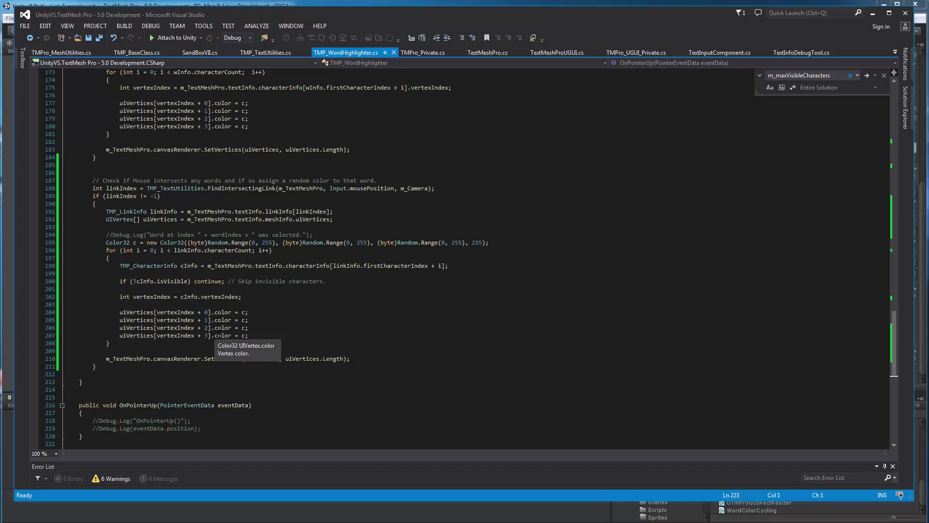
left_click(10, 136)
Step: Enter Play mode so interacting with the link text recolours it randomly
left_click(446, 32)
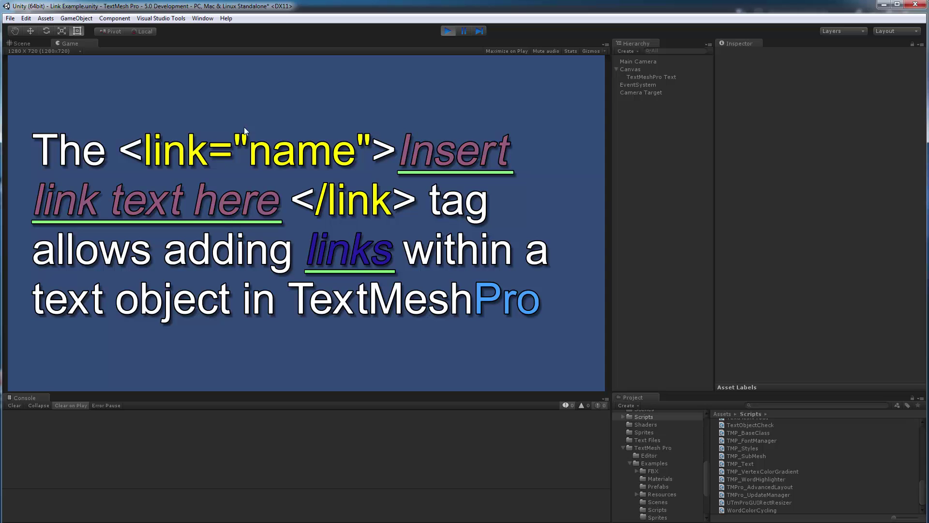
key("alt+Tab")
Step: Inspect the word vertex-colour code near line 183 and FindNearestWord, then return to the running game
left_click(284, 149)
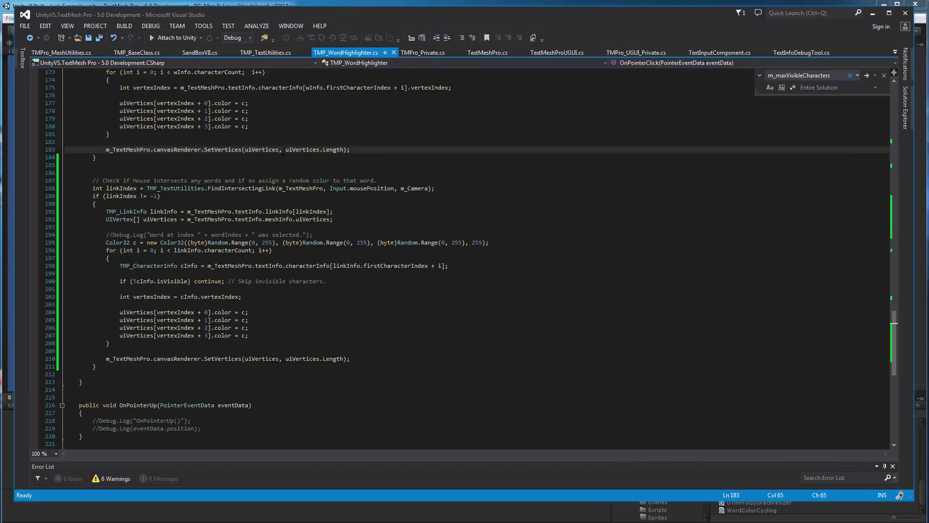
scroll(284, 150, "up", 6)
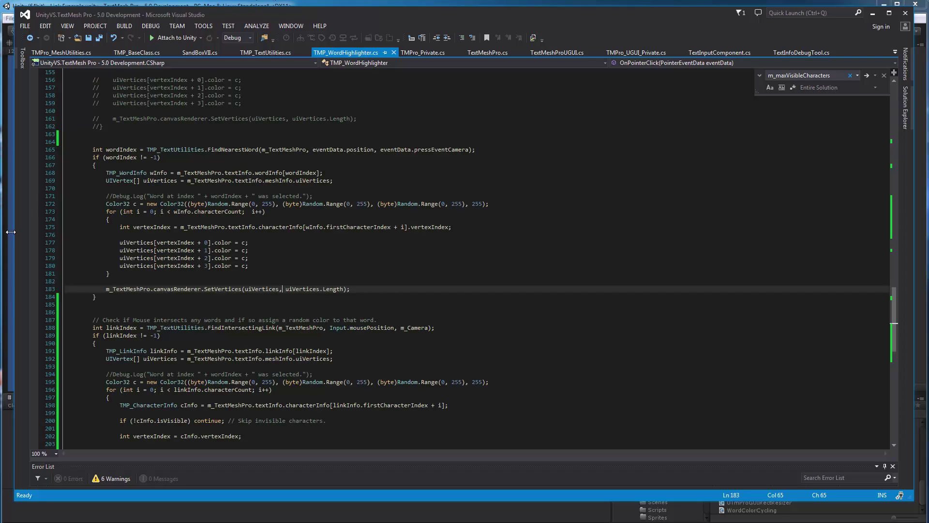
left_click(25, 517)
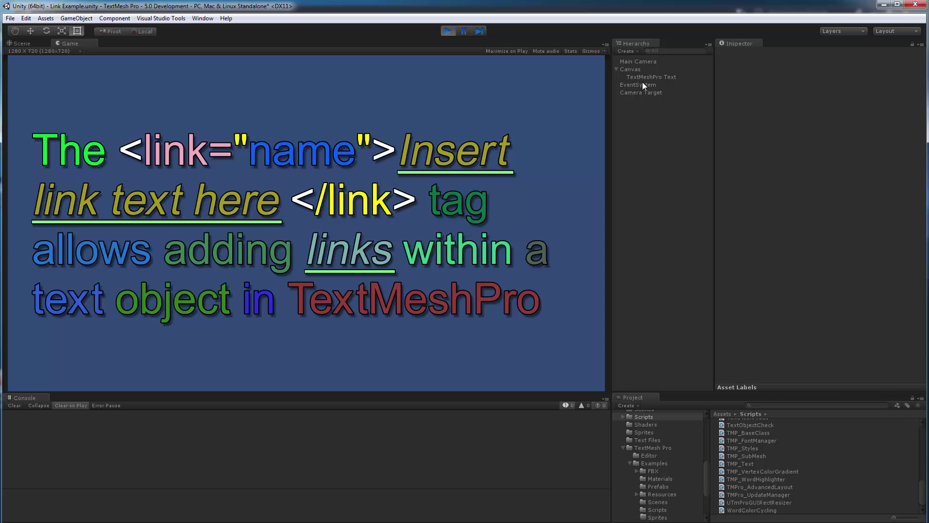
Step: Exit Play mode so the text returns to its original colours with green link boxes
left_click(448, 31)
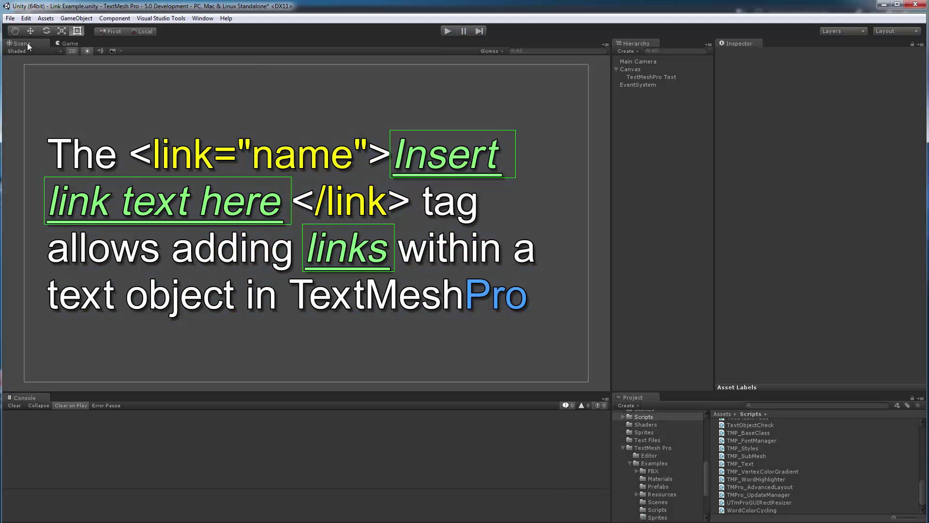